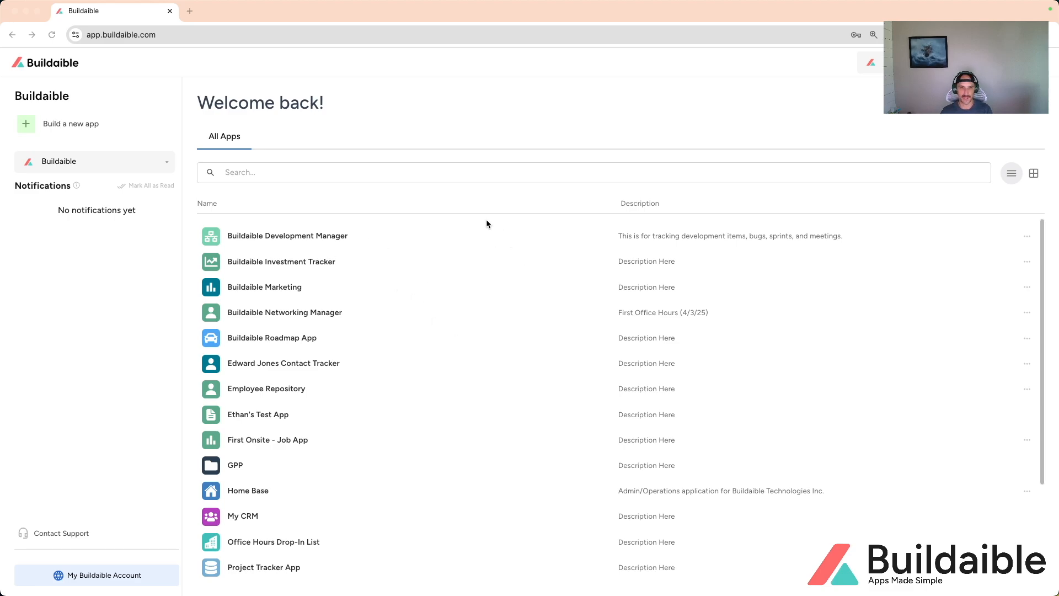
Step: Open the Buildaible Development Manager app and examine its Tasks by Status chart and Product Feature List
left_click(303, 239)
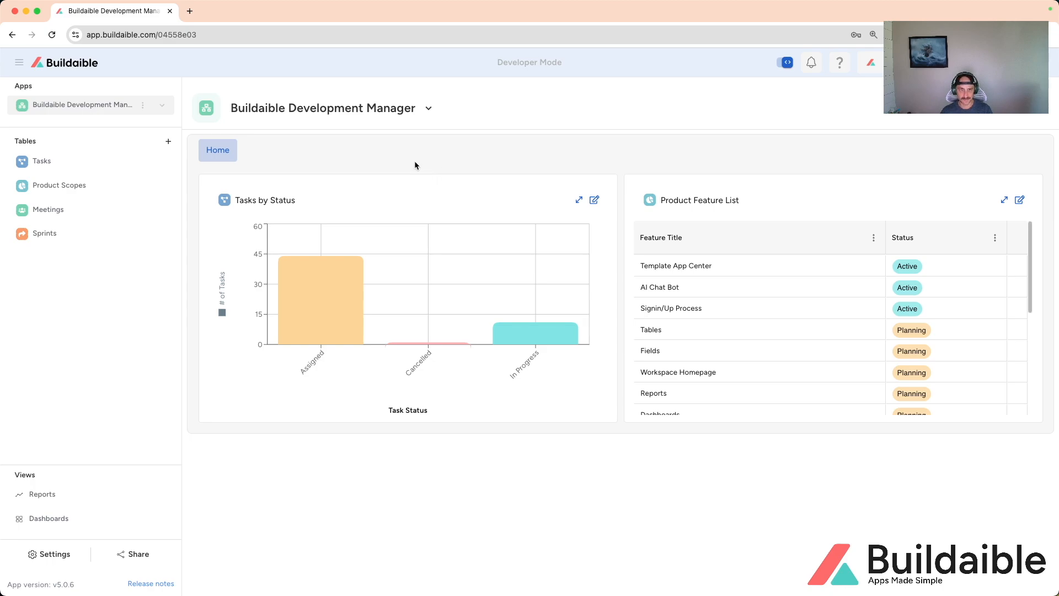
mouse_move(282, 260)
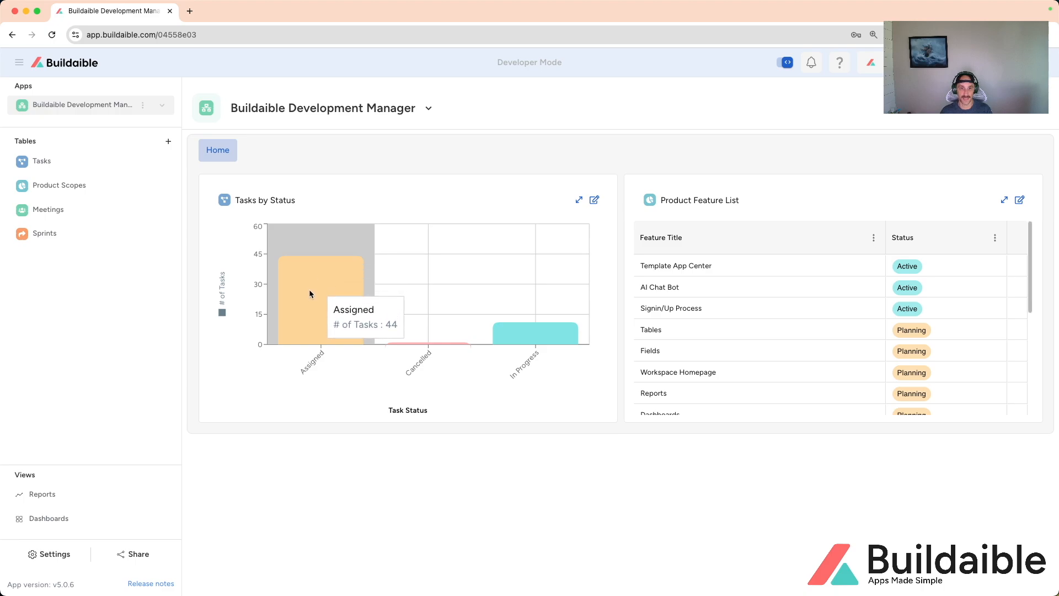
mouse_move(419, 326)
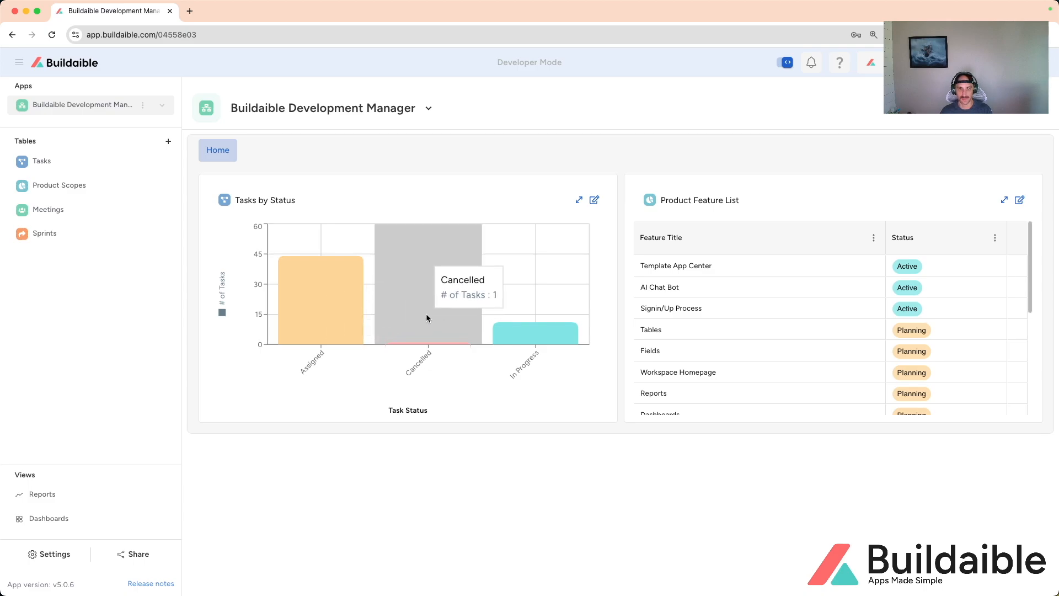
mouse_move(525, 319)
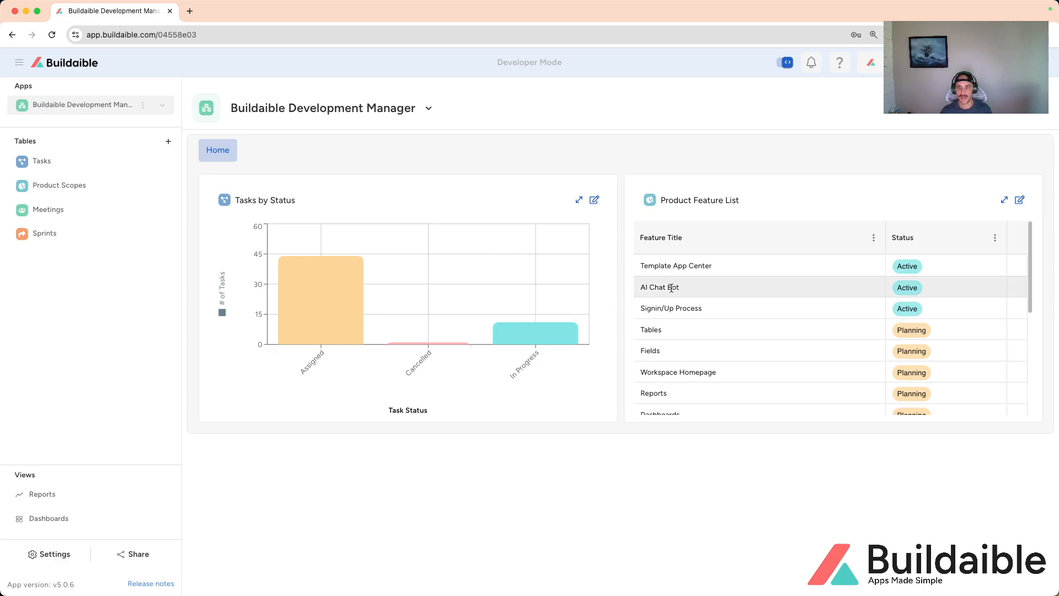
mouse_move(1030, 261)
left_mouse_down()
mouse_move(1019, 380)
mouse_move(1018, 256)
left_mouse_up()
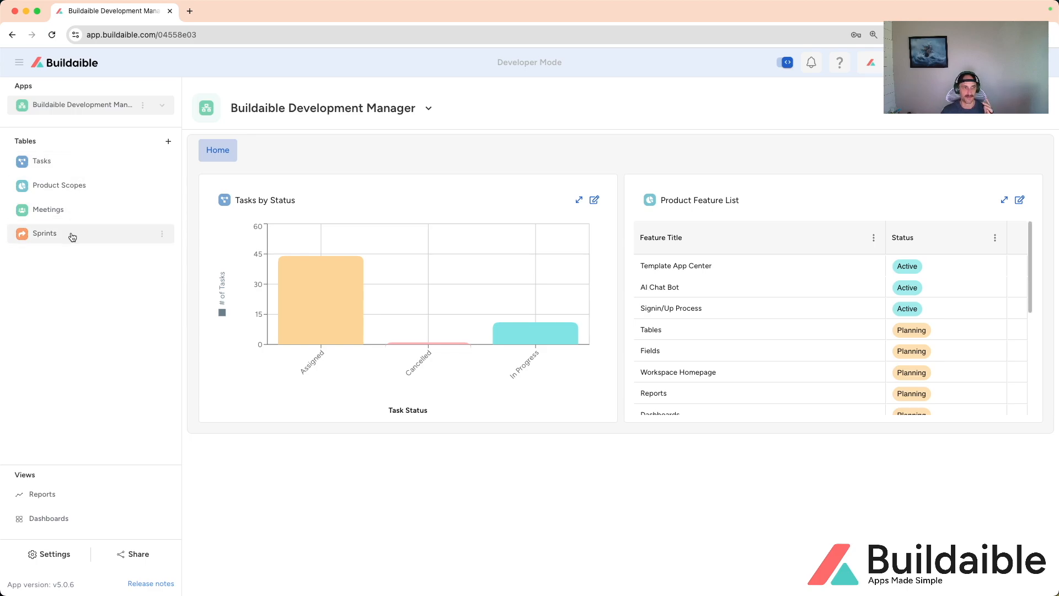
Step: Reorder the app's tables to Product Scopes, Sprints, Tasks, Meetings
left_click_drag(66, 165, 58, 235)
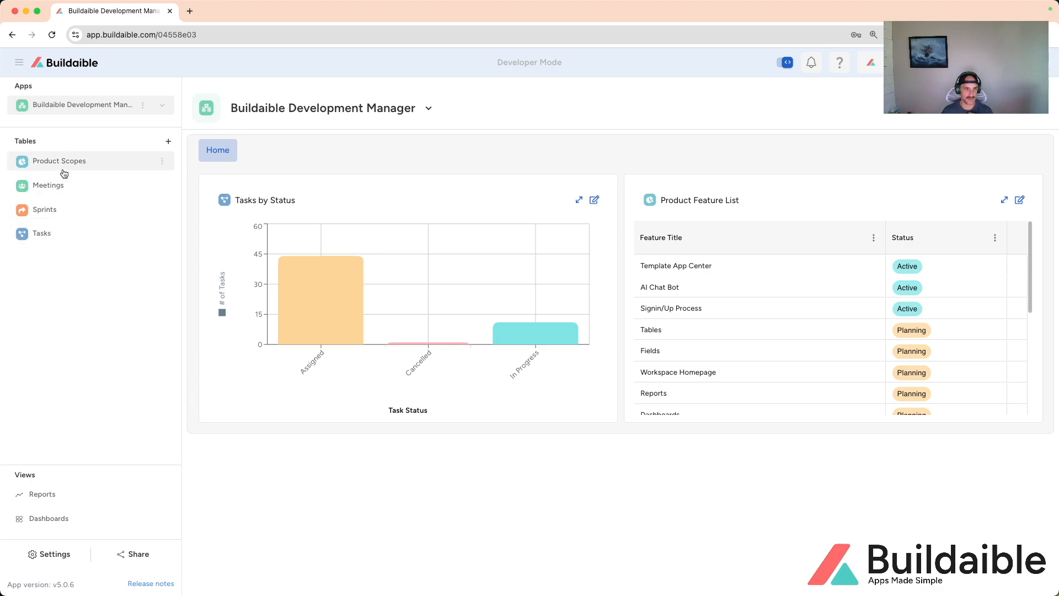
mouse_move(60, 186)
left_mouse_down()
mouse_move(52, 262)
mouse_move(61, 238)
mouse_move(50, 184)
left_mouse_up()
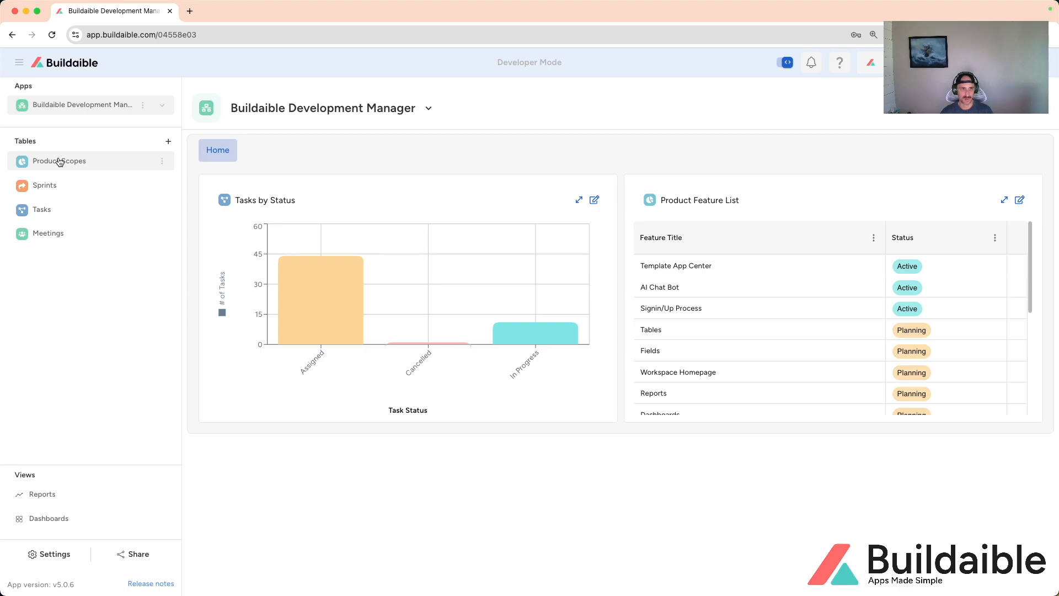
Step: Review the features grouped by priority in the Product Scopes table and view the records in the Sprints table
left_click(87, 165)
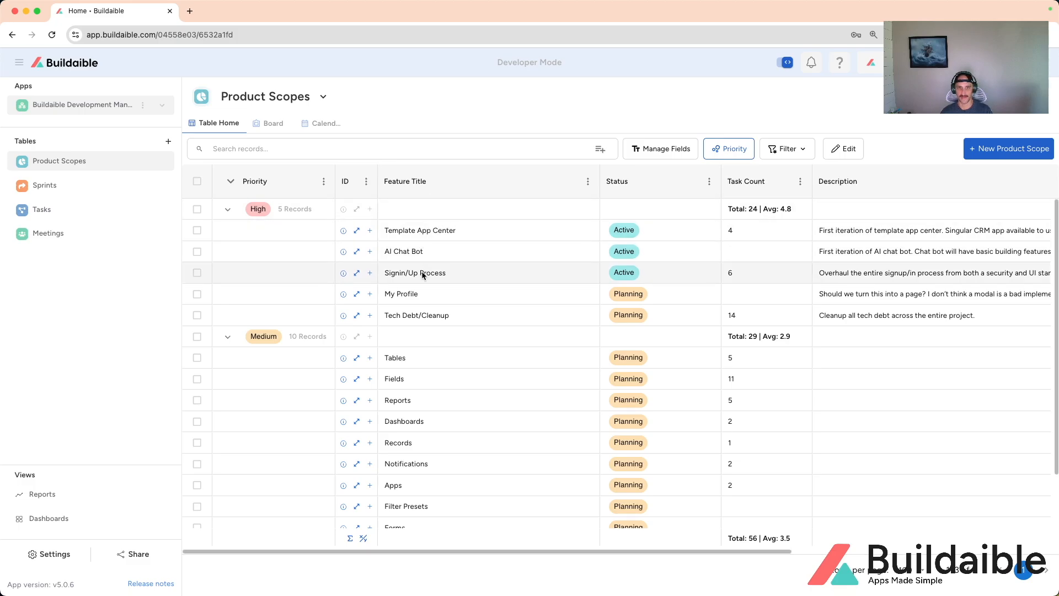
scroll(425, 293, "down", 3)
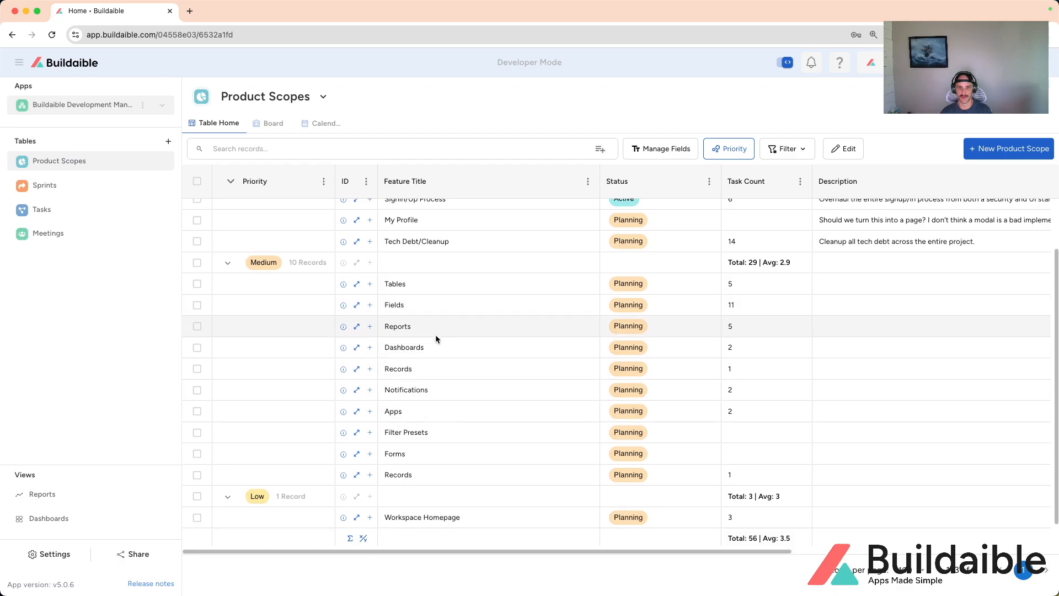
scroll(432, 411, "up", 3)
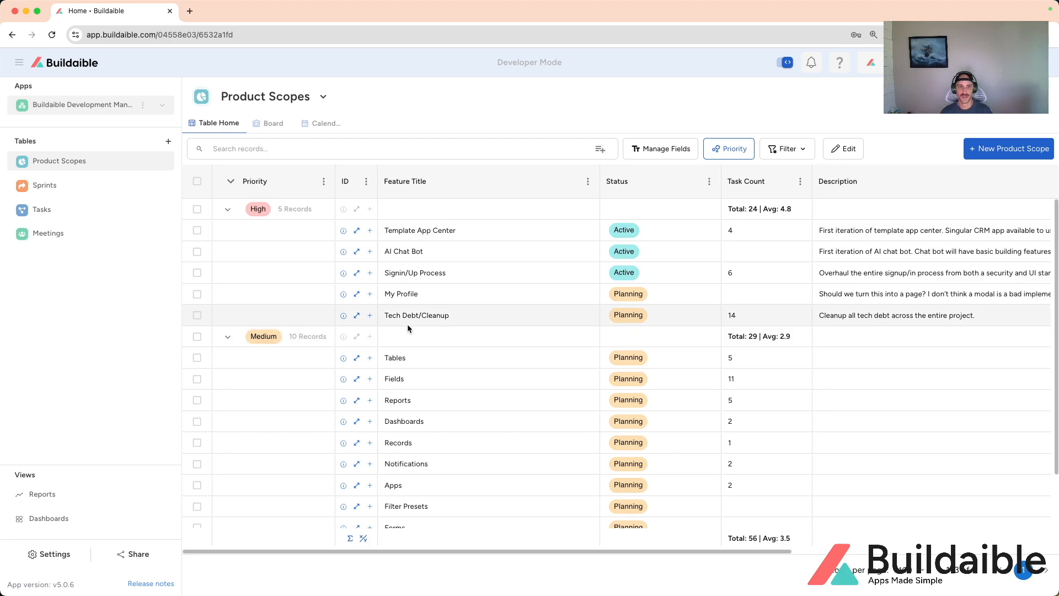
left_click(70, 188)
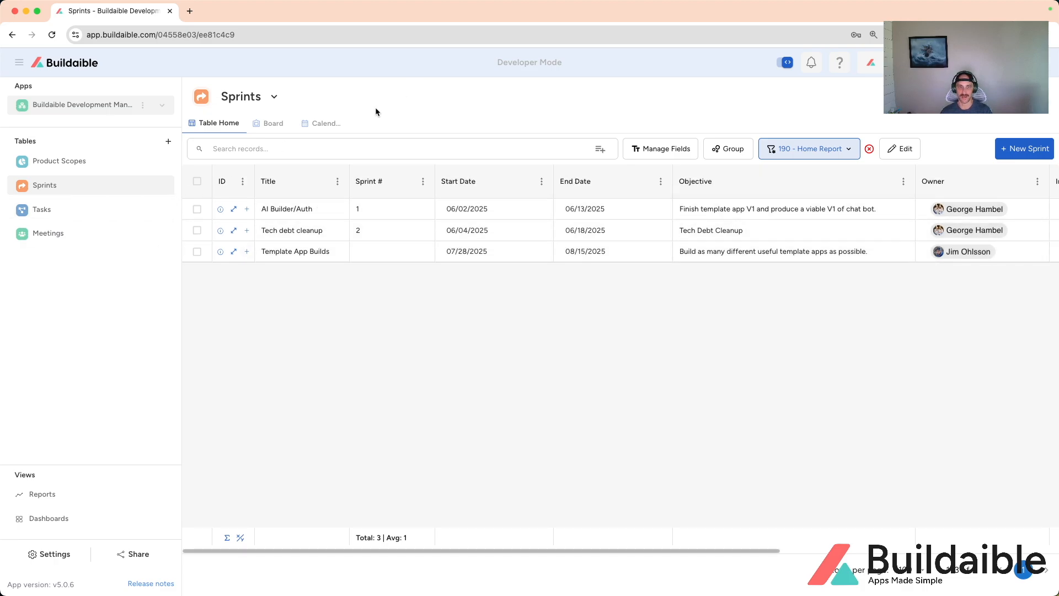
Step: In the Tasks table, collapse all Product Scope groups and re-expand only the Tables group
left_click(70, 211)
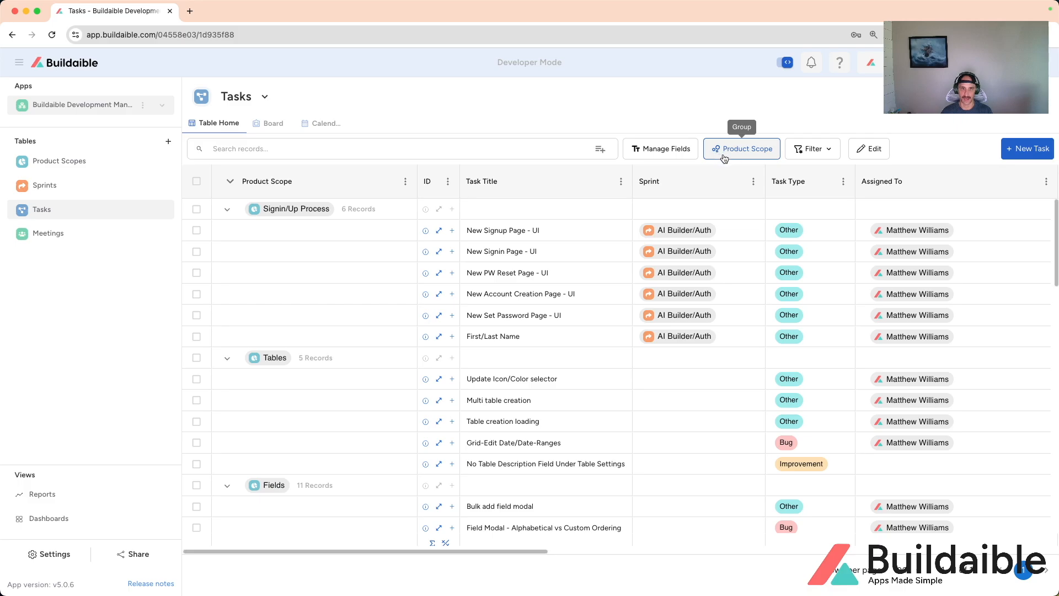
left_click(227, 209)
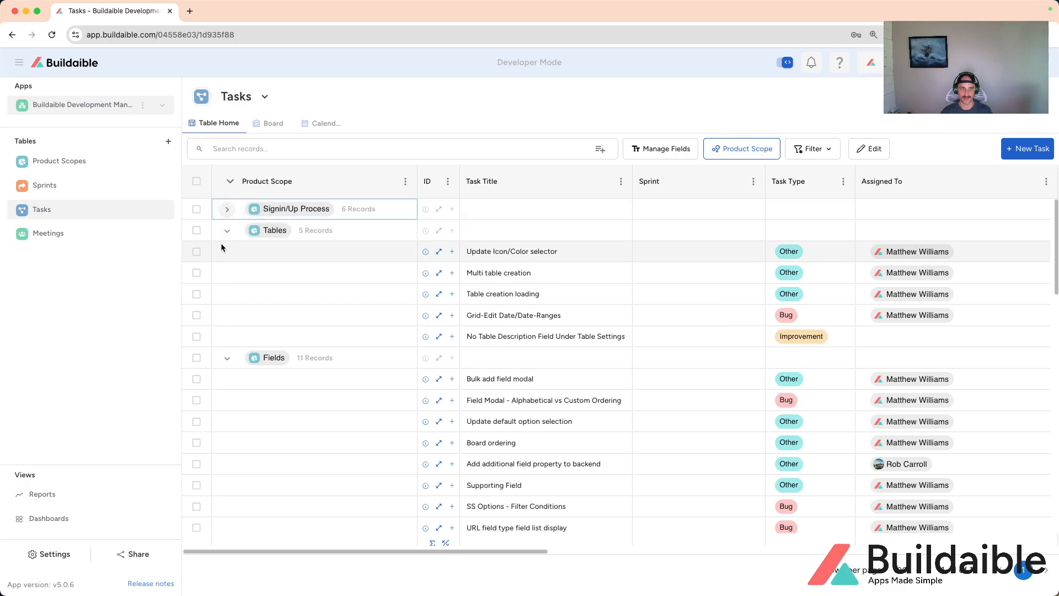
left_click(231, 231)
left_click(227, 251)
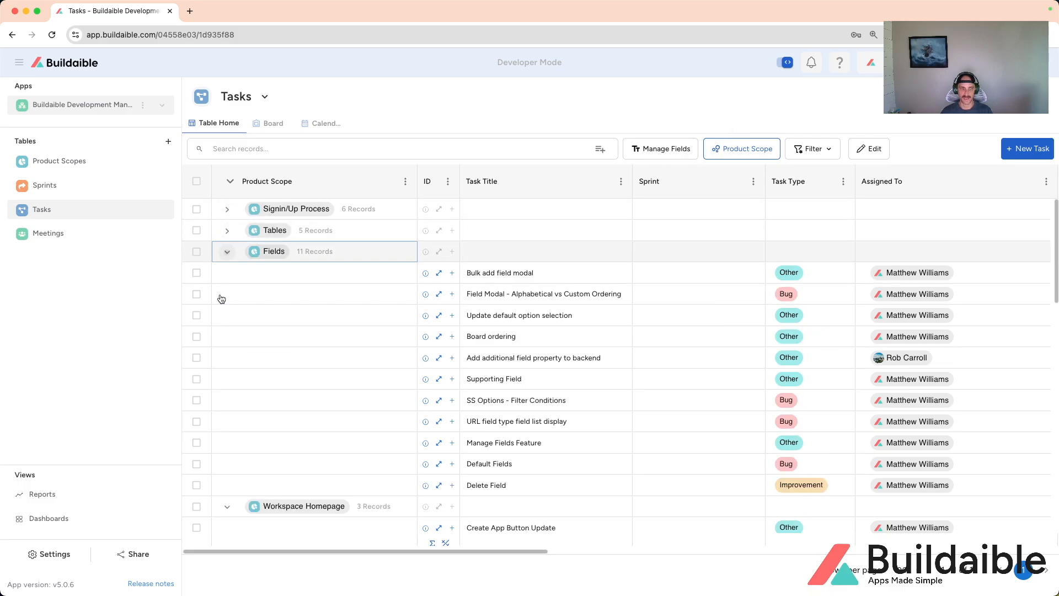
left_click(227, 273)
left_click(227, 295)
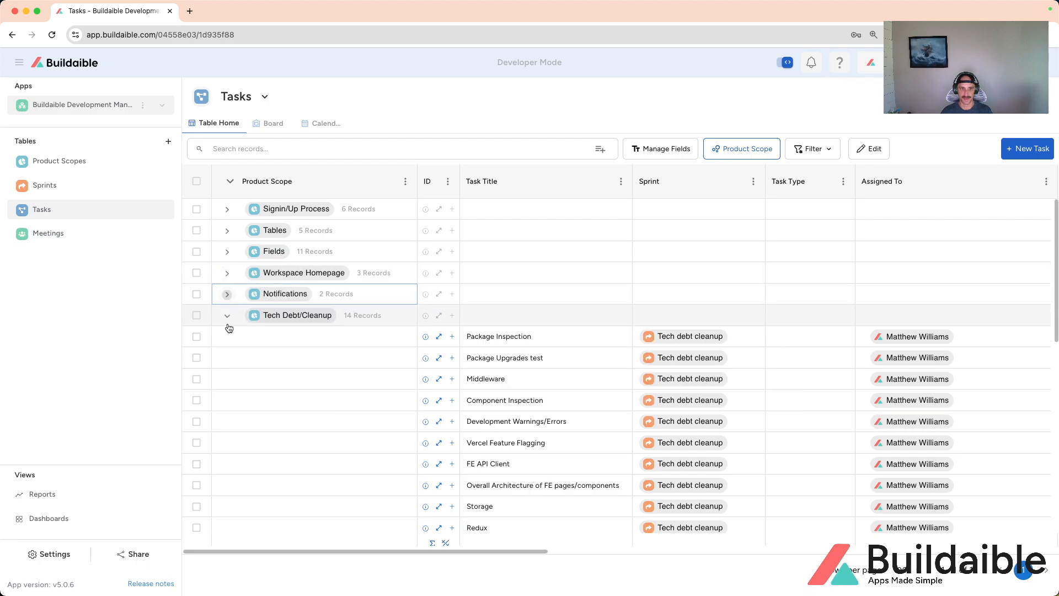
left_click(226, 315)
left_click(227, 336)
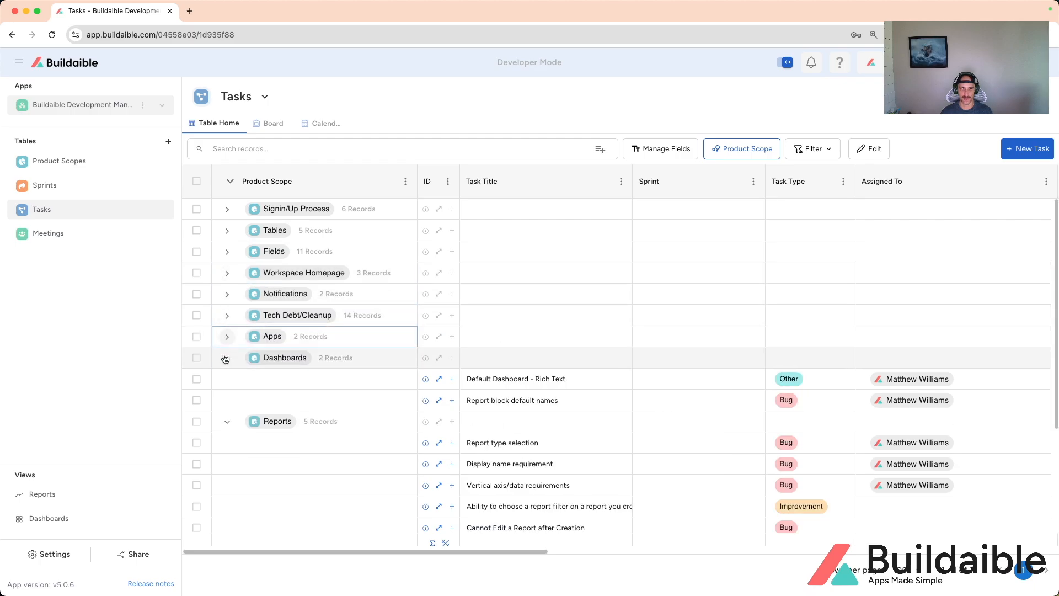
left_click(227, 359)
left_click(227, 379)
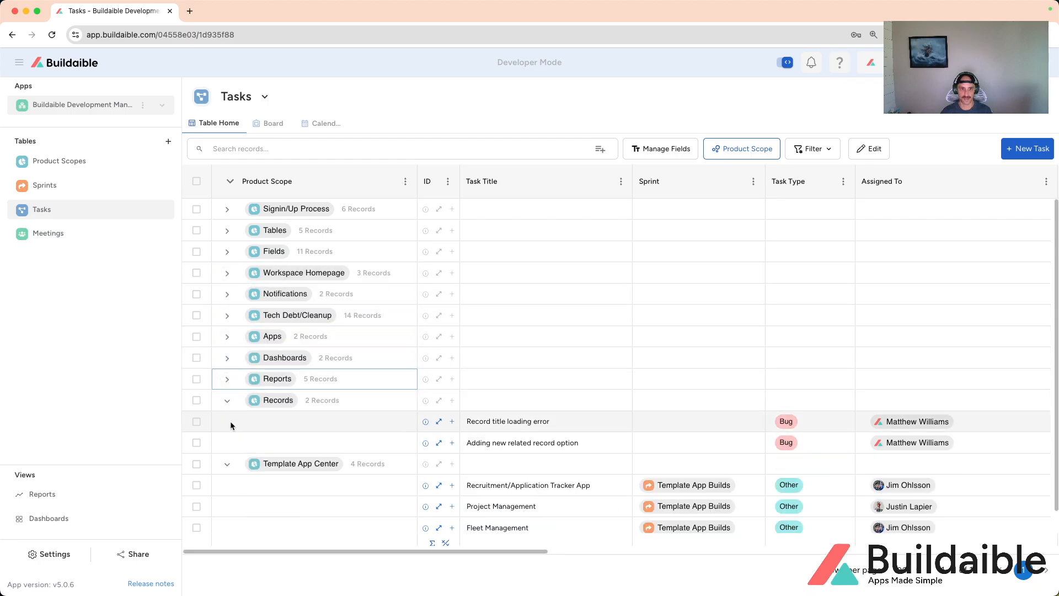
left_click(226, 404)
left_click(228, 423)
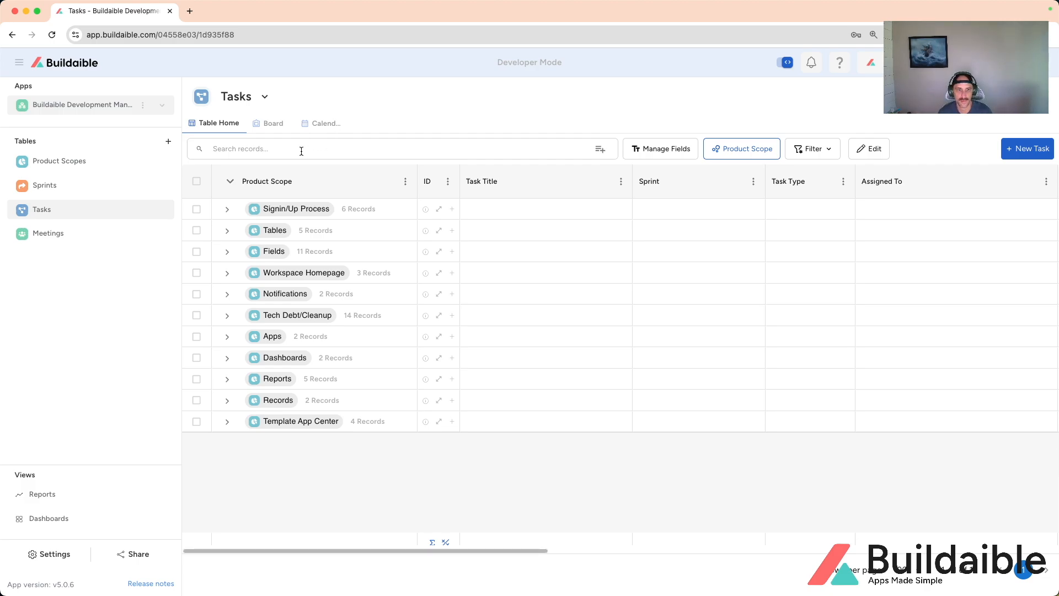
left_click(228, 231)
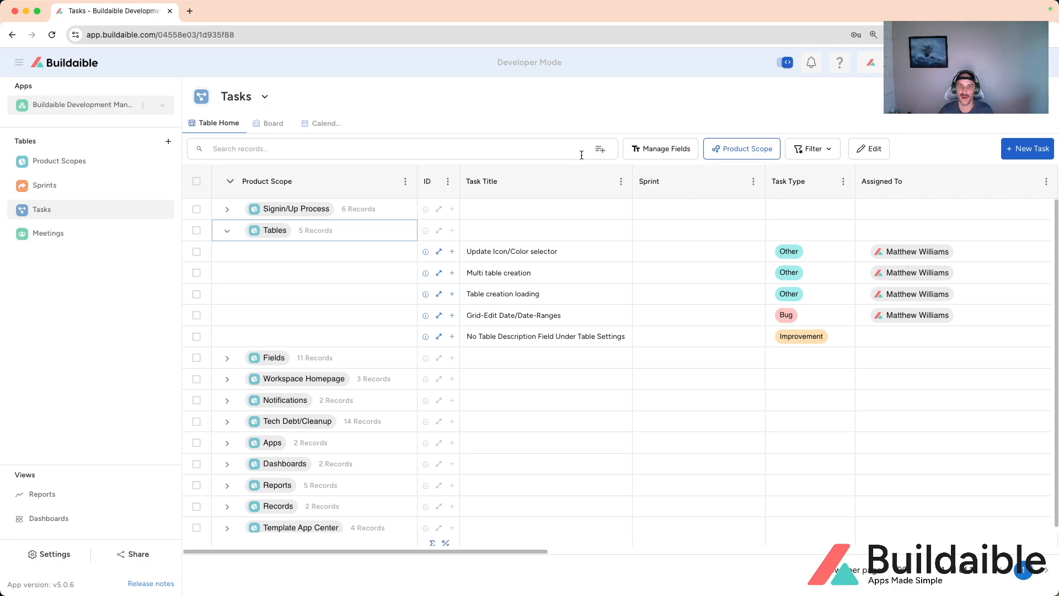
Step: Start a new task record with the title "Importing In Progress Modal"
left_click(1018, 150)
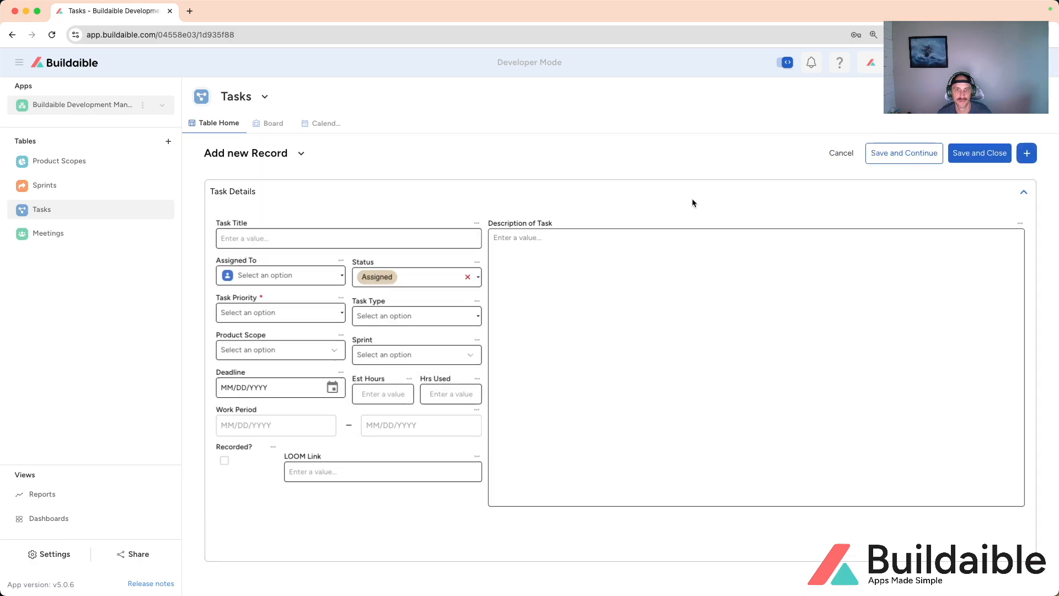
left_click(353, 238)
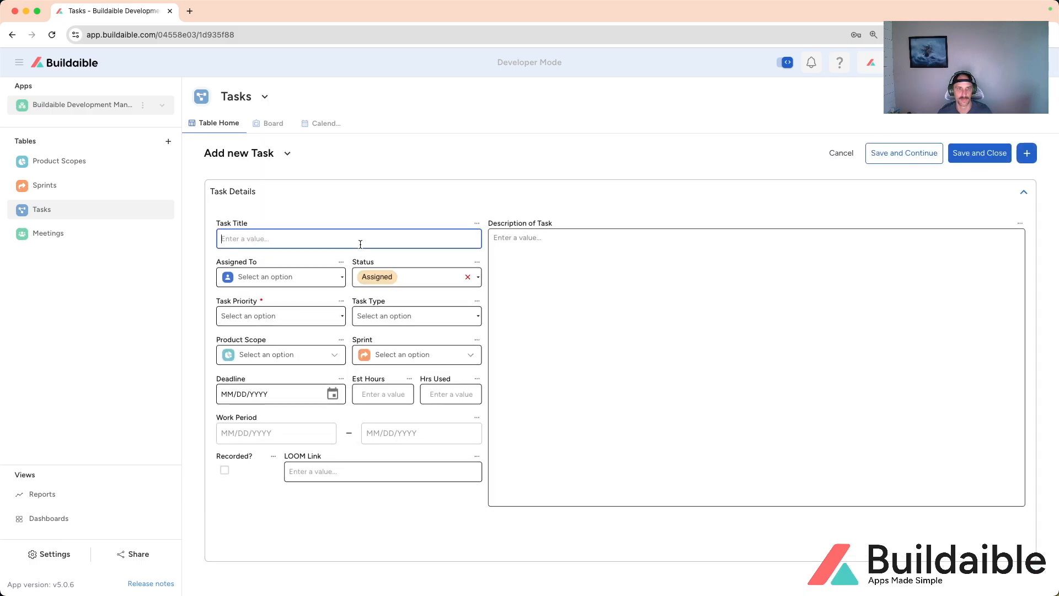
type("Impor")
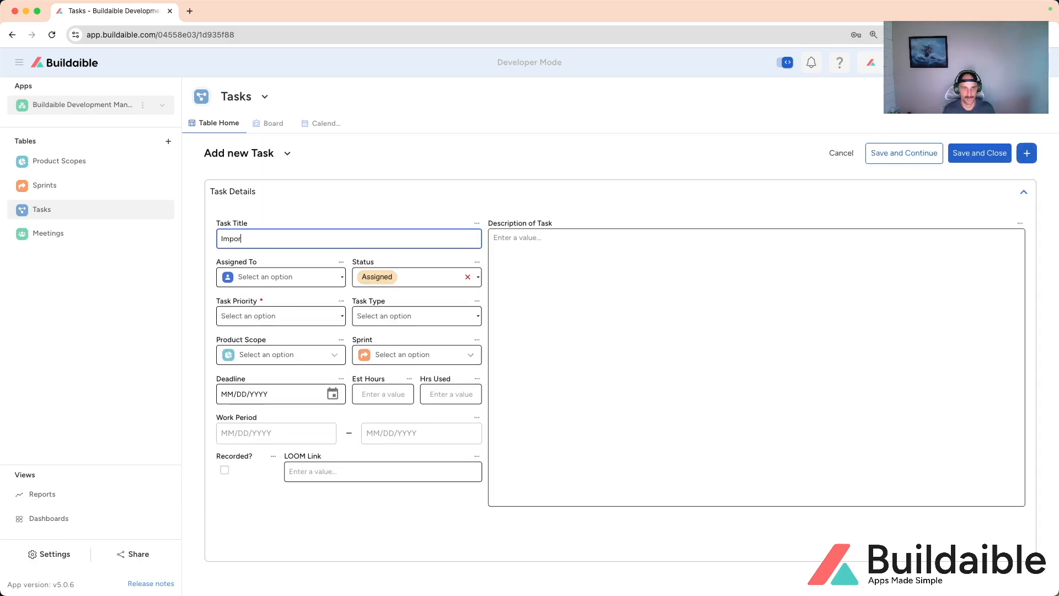
type("ting In Progress Modal")
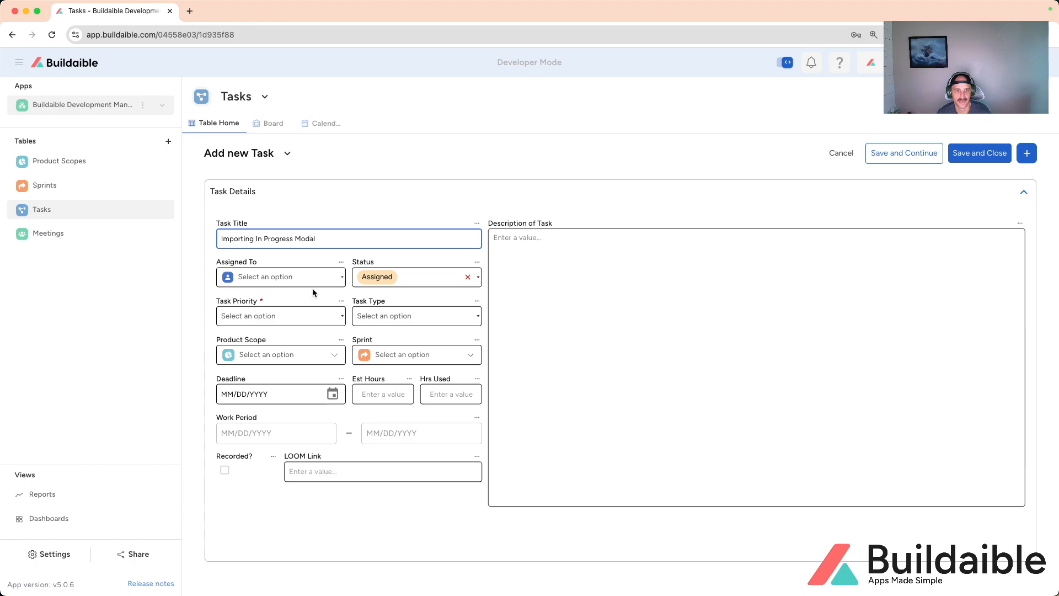
Step: Set the new task's priority to Low and its task type to Improvement
left_click(336, 318)
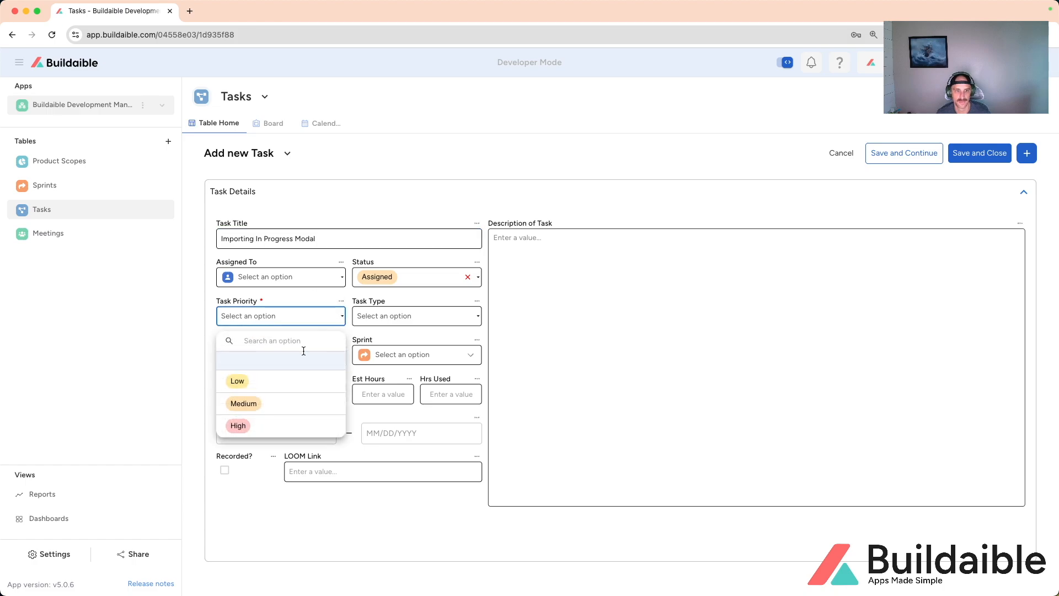
left_click(287, 384)
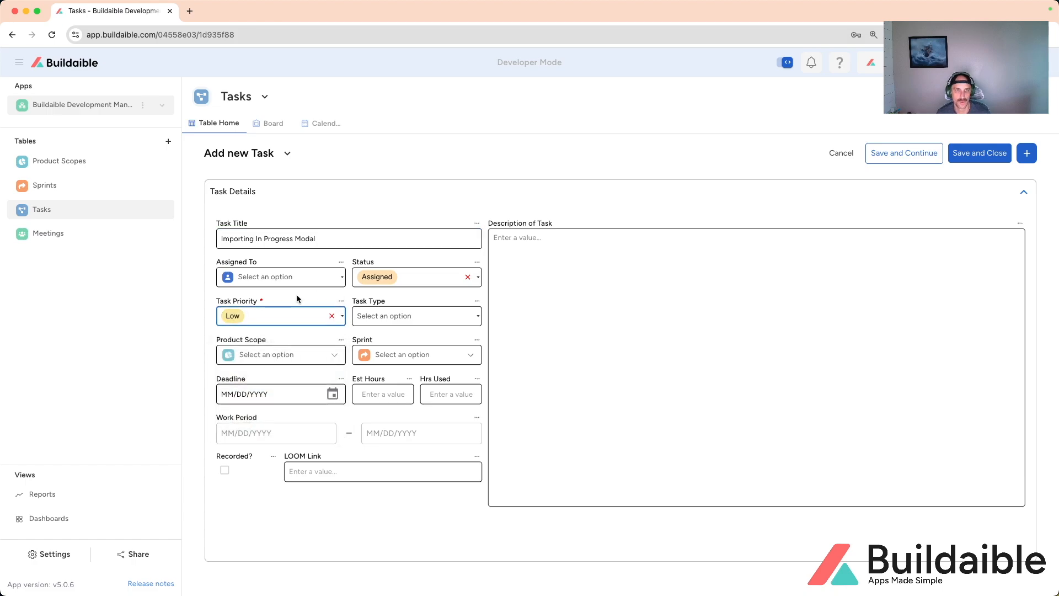
left_click(390, 313)
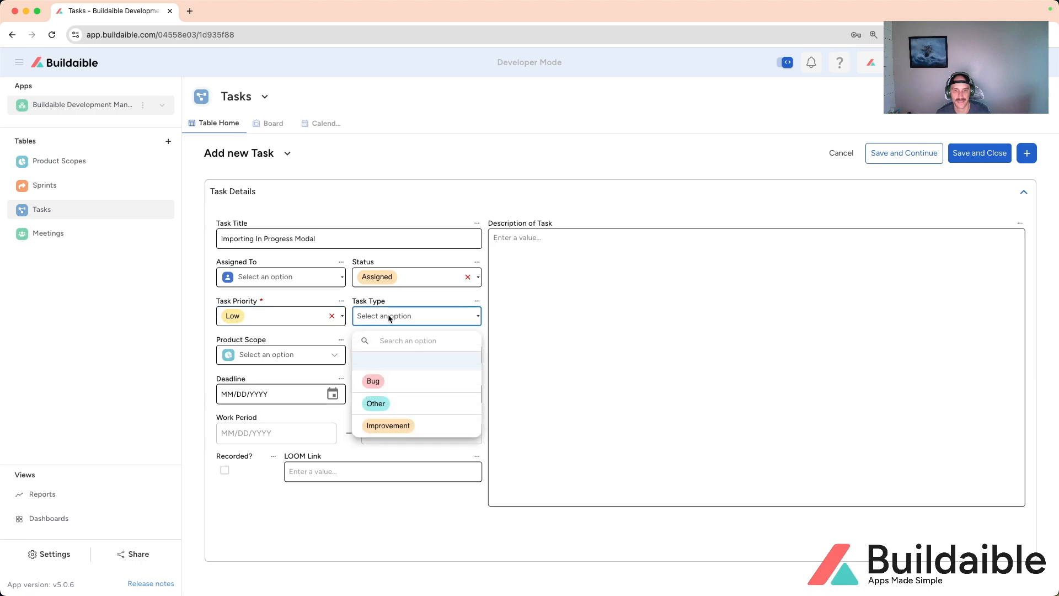
left_click(386, 425)
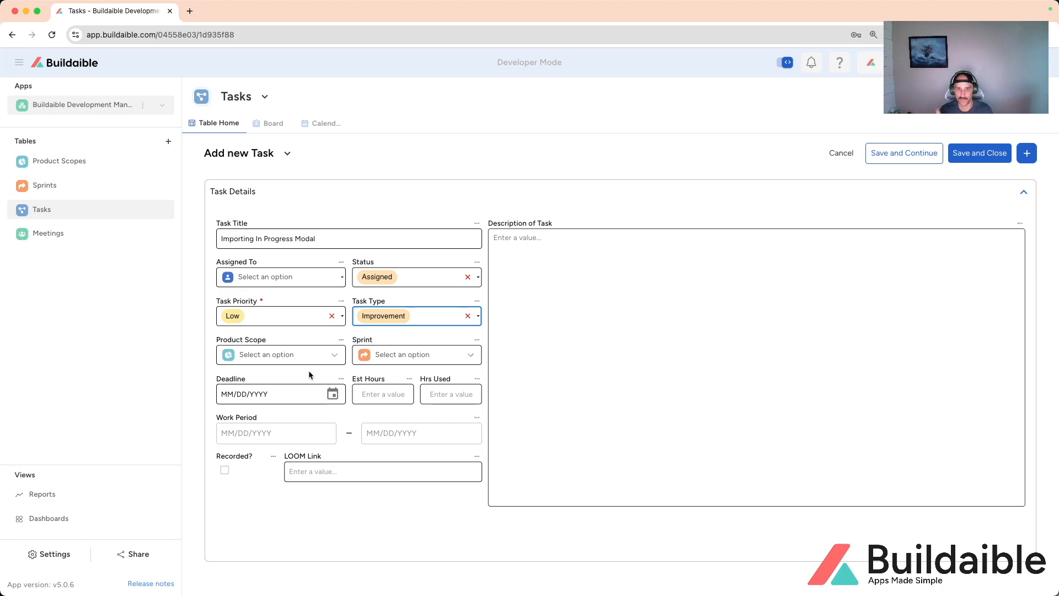
Step: Link the new task to the Tables product scope and check the available sprints without choosing one
left_click(309, 354)
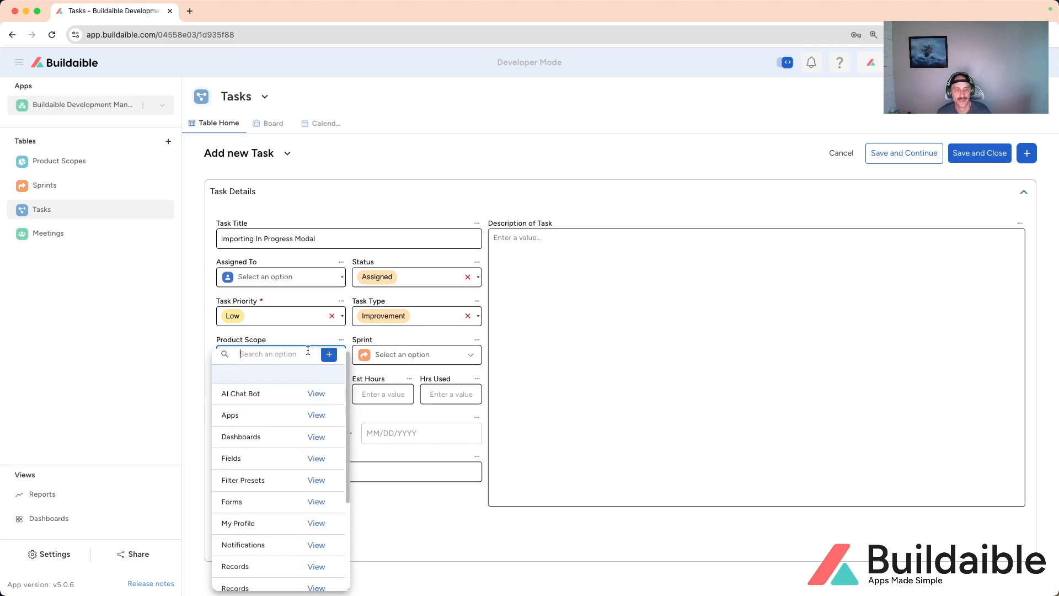
scroll(293, 408, "down", 3)
scroll(292, 421, "down", 1)
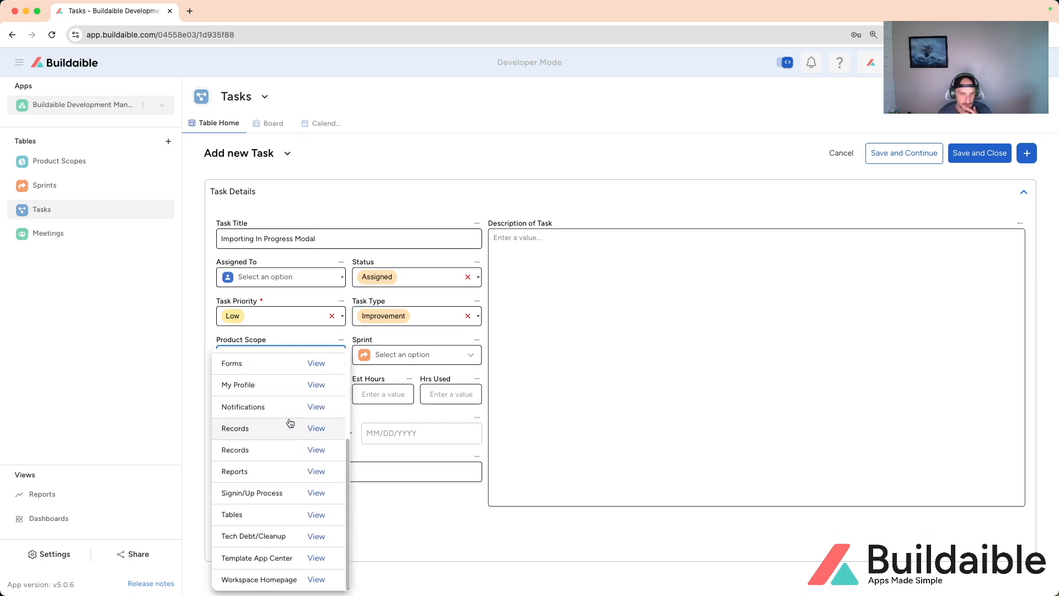
scroll(292, 421, "up", 1)
scroll(292, 420, "down", 1)
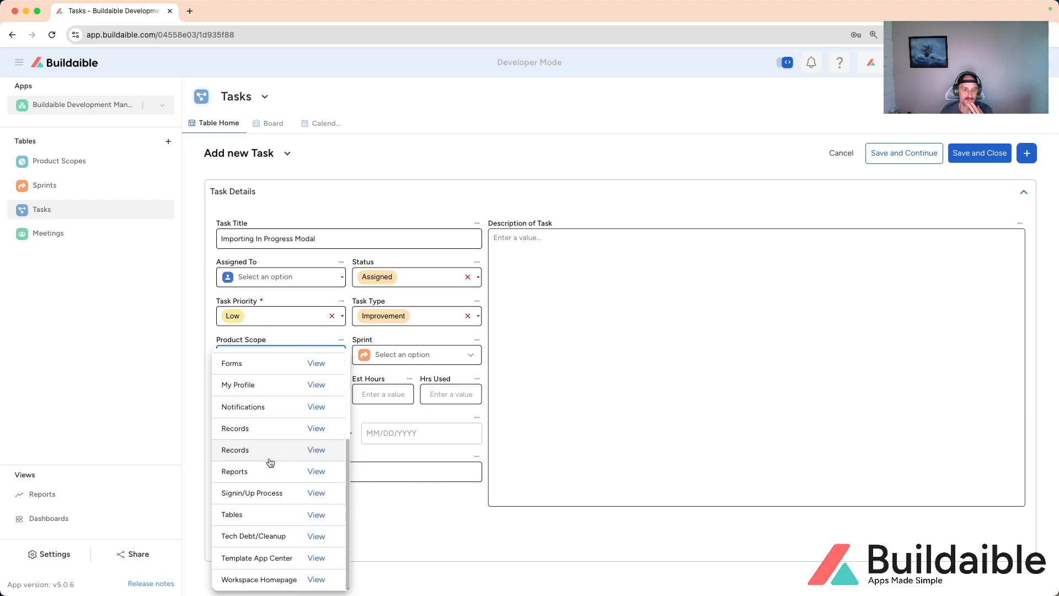
left_click(254, 516)
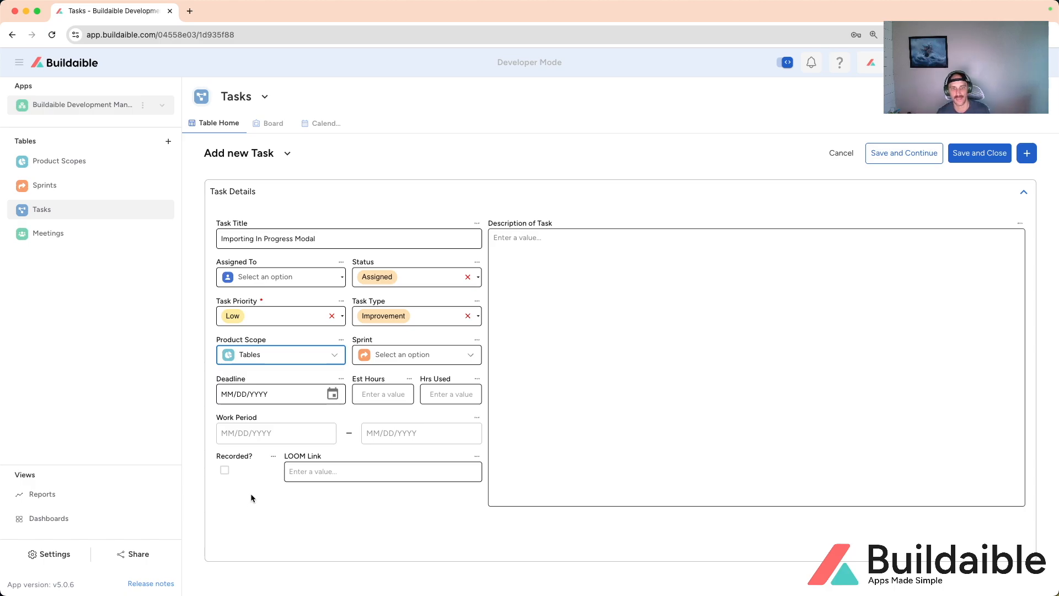
left_click(414, 356)
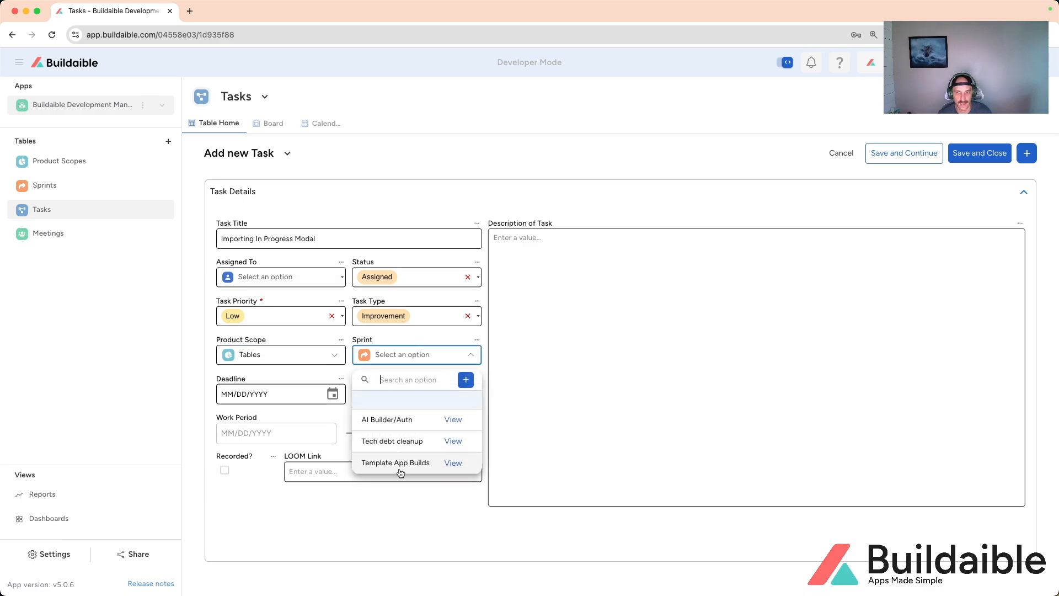
left_click(400, 335)
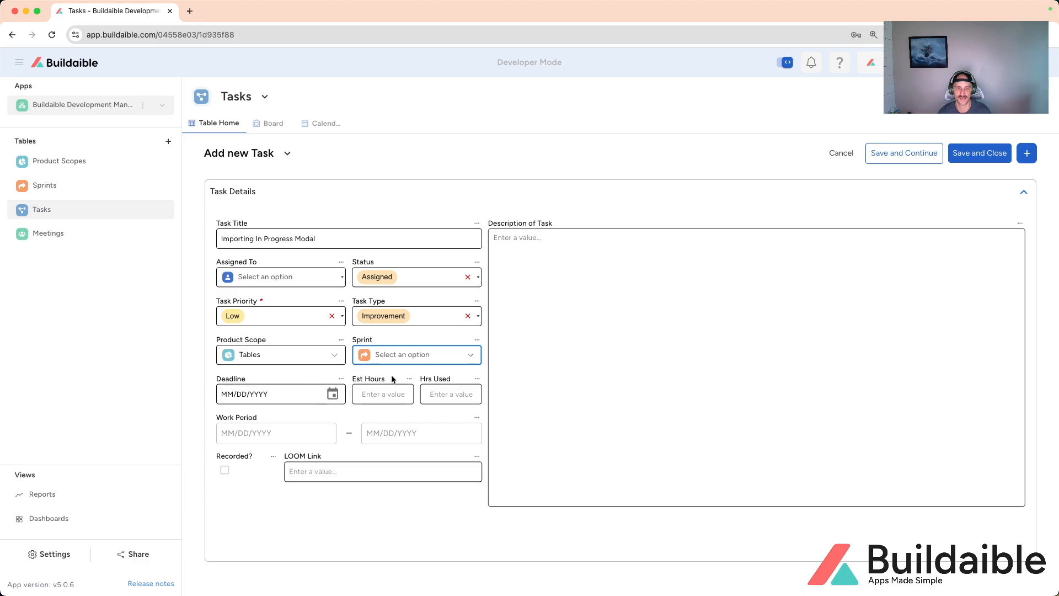
Step: Begin the task description with "When importing data into a table there currently is no In Progress Modal alerting the user to what is occuring."
left_click(568, 348)
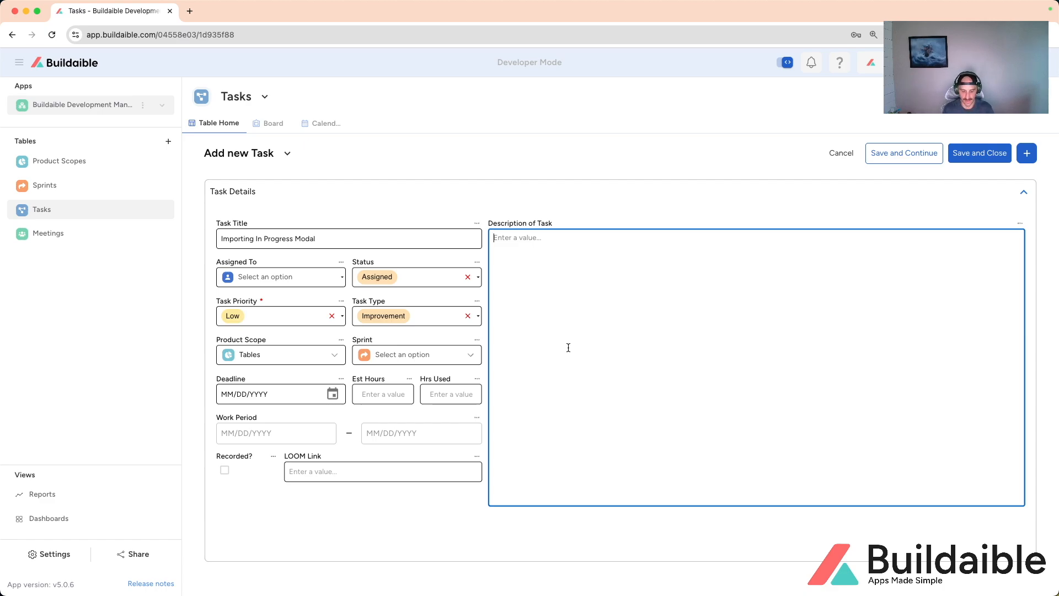
type("W")
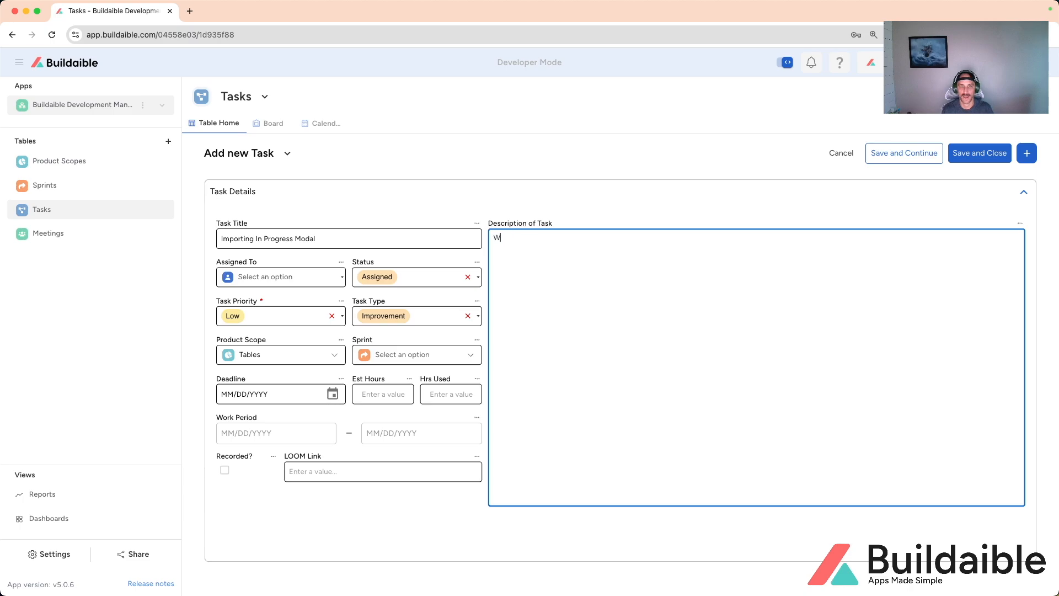
type("hen importing data into a table there currently")
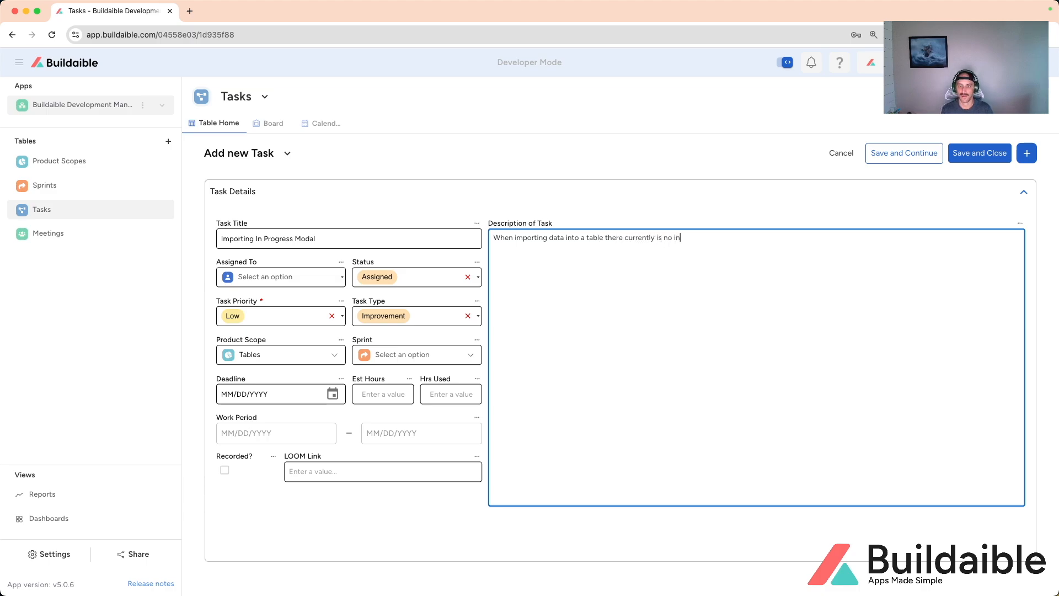
type(" is no In Progress Modal alerting the us")
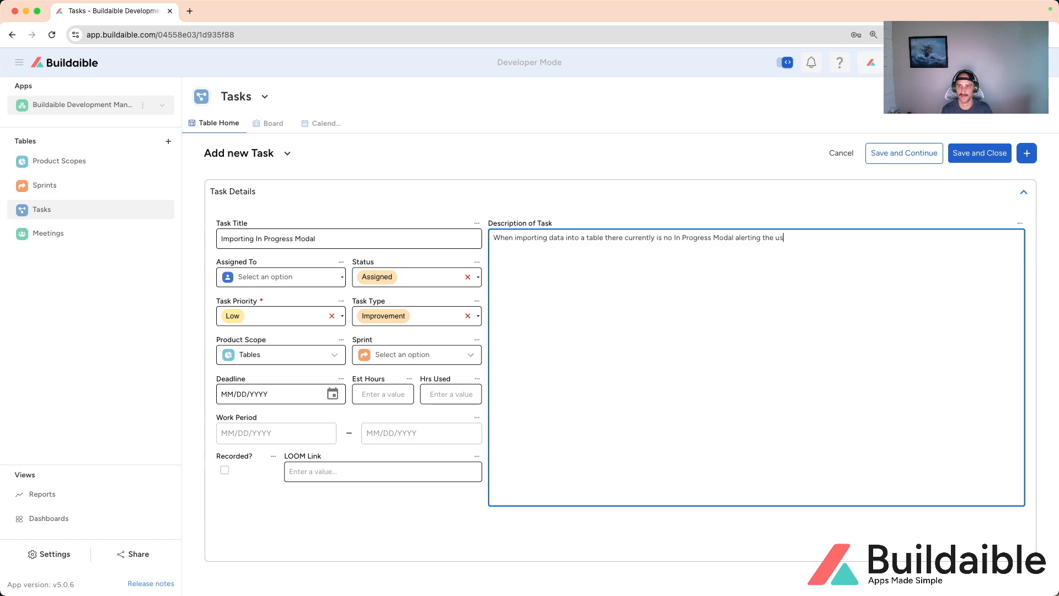
type("er to what is occuring. Can we")
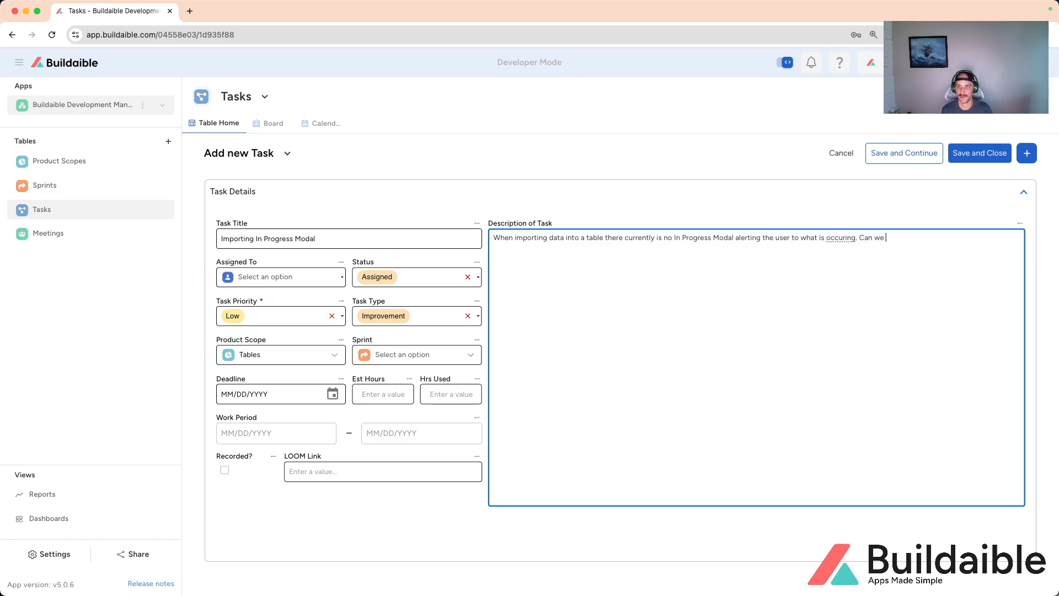
type(" please add a modal.")
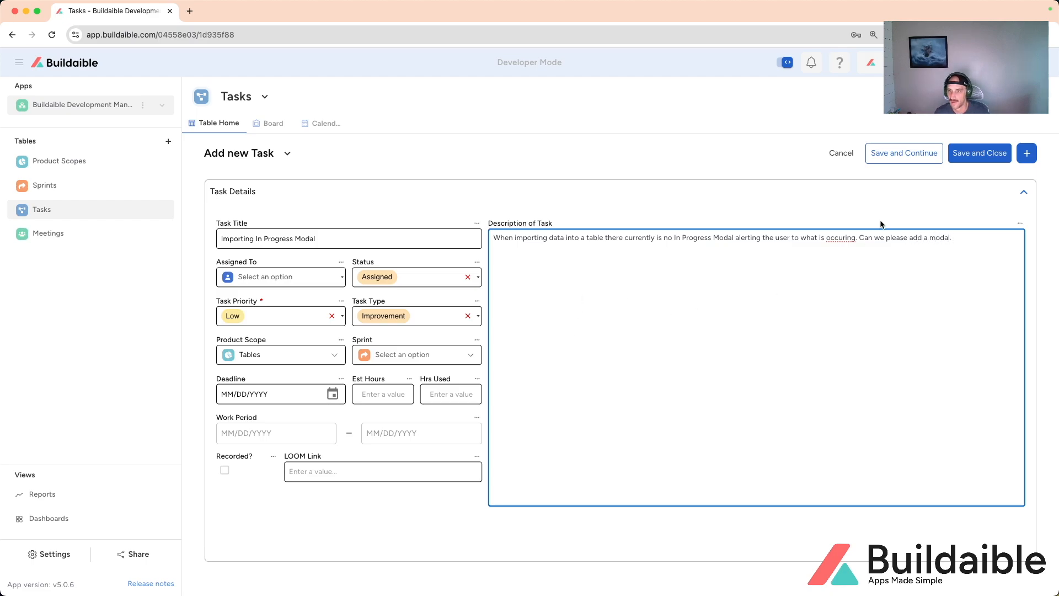
Step: Complete the description with "Can we please add a modal." and correct the misspelled word to "occurring"
right_click(833, 238)
left_click(861, 249)
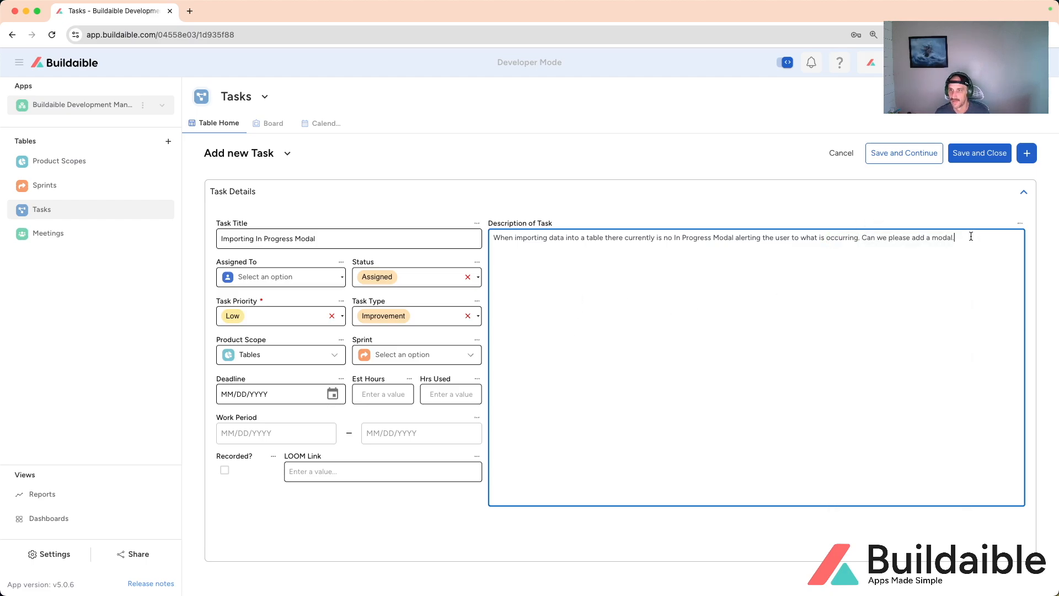
Step: Save and close the new task record, and check its entry in the Tables group of the task list
left_click(979, 154)
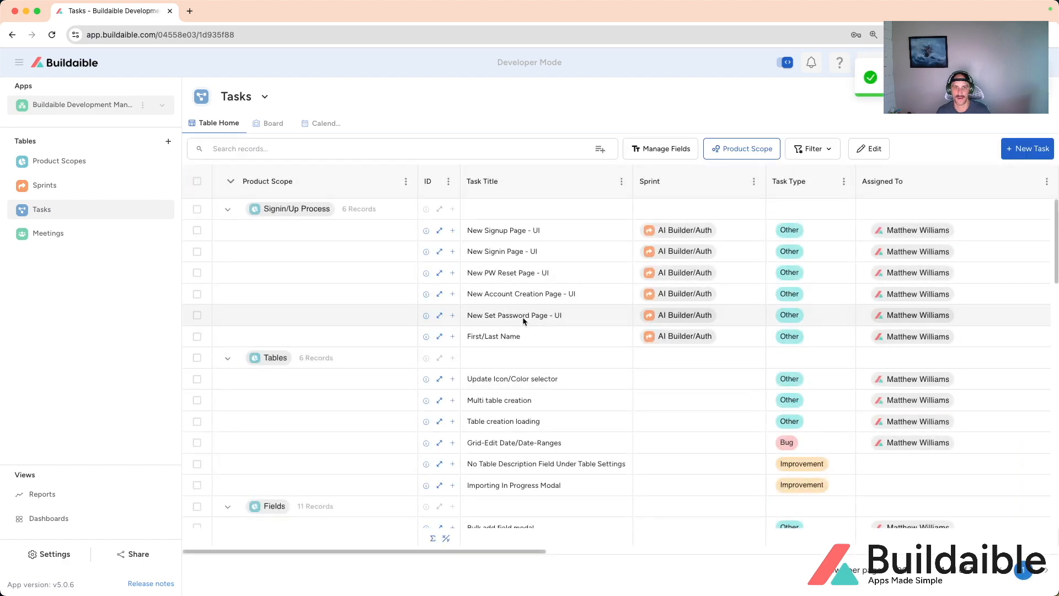
scroll(475, 298, "down", 1)
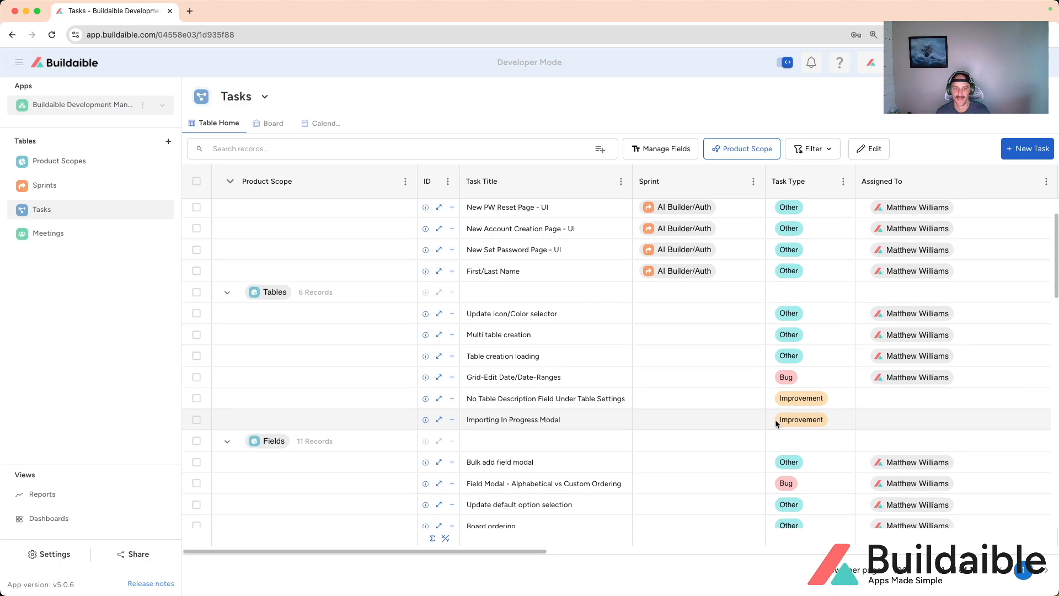
scroll(786, 418, "up", 1)
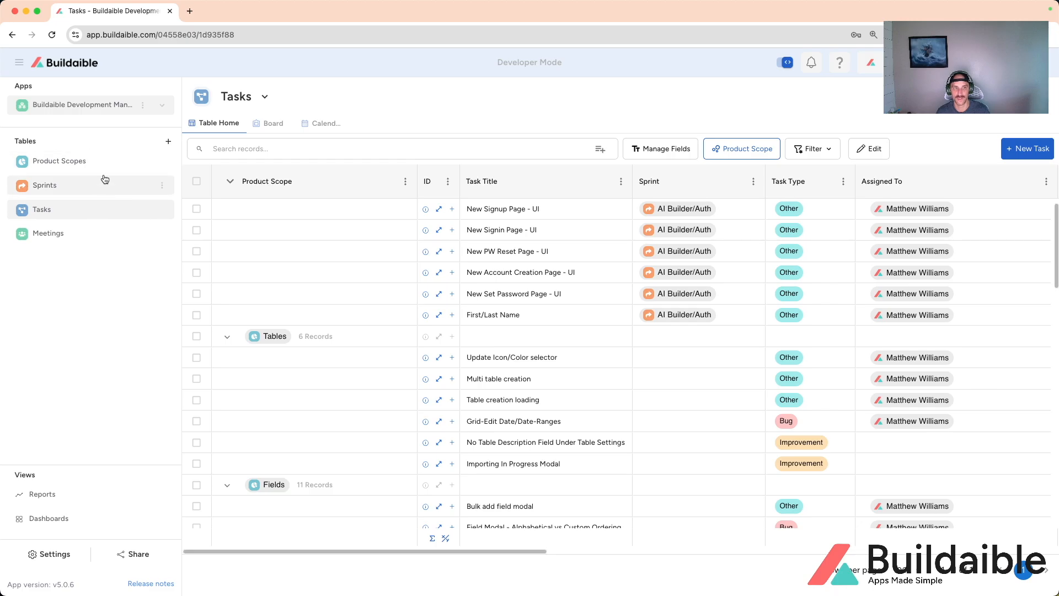
Step: Open the Tables record from the Product Scopes table and review its task count and linked tasks
left_click(57, 163)
mouse_move(343, 272)
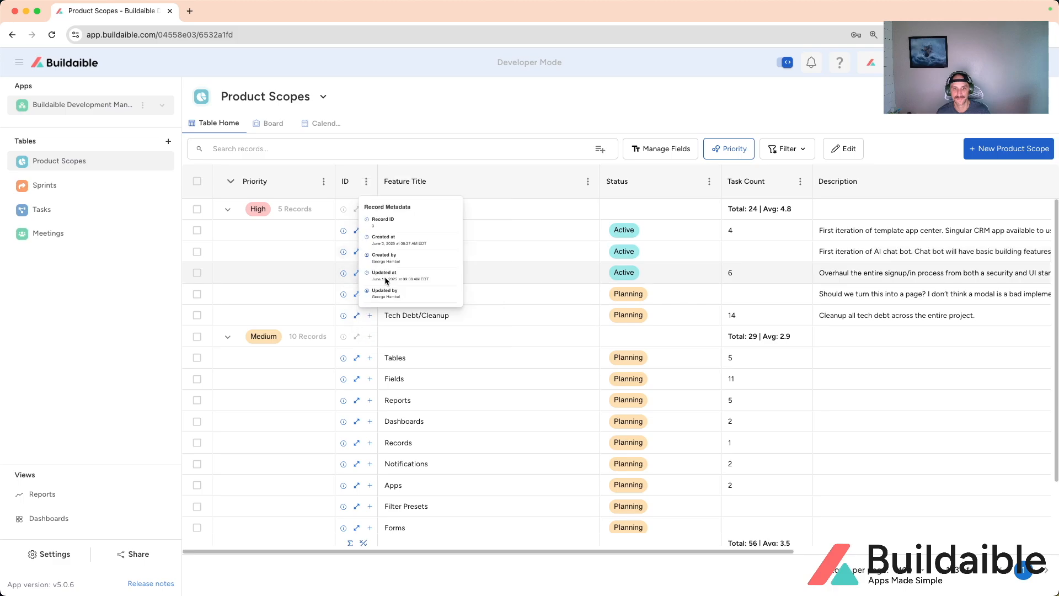
scroll(356, 342, "down", 1)
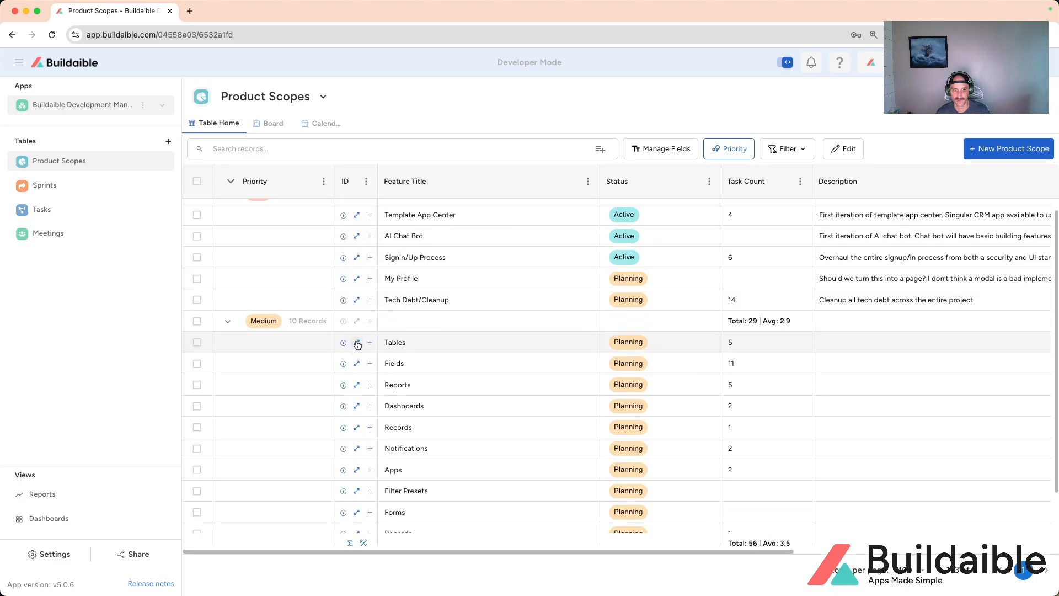
left_click(357, 342)
scroll(383, 219, "down", 1)
scroll(383, 219, "down", 2)
scroll(383, 219, "up", 2)
scroll(384, 219, "down", 4)
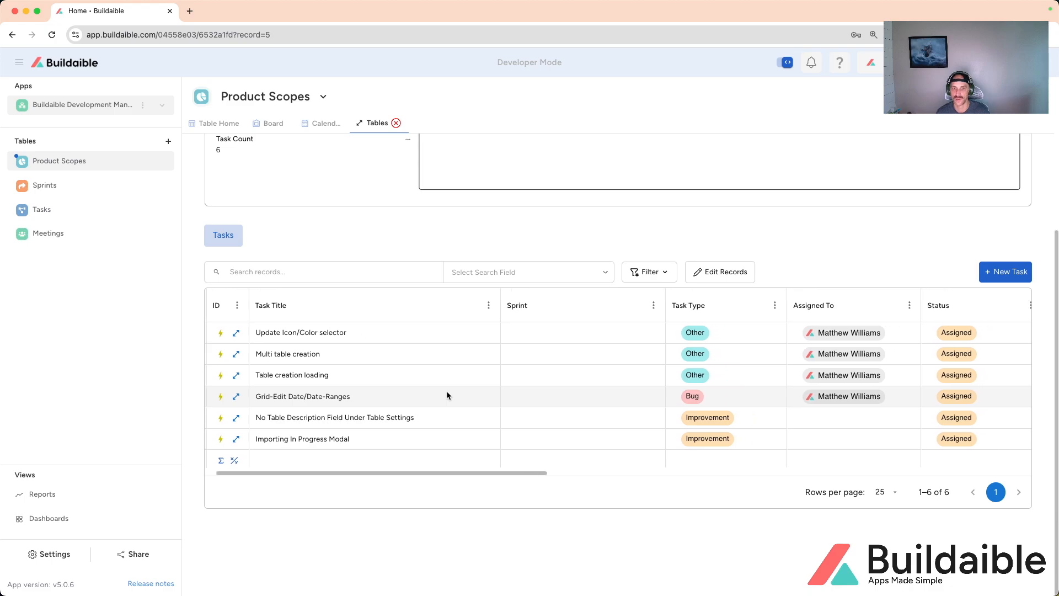
scroll(323, 354, "up", 4)
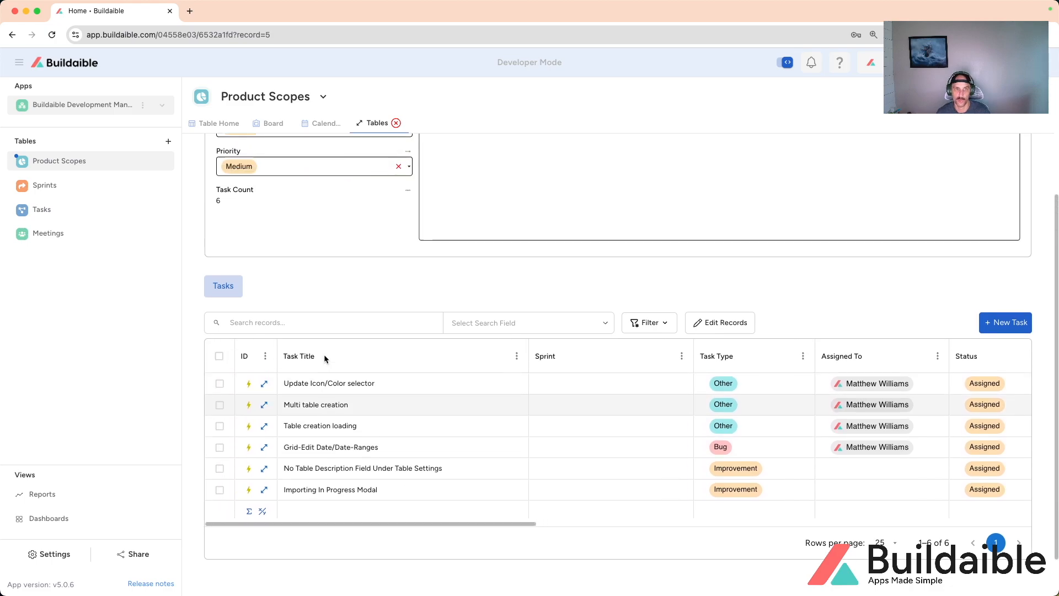